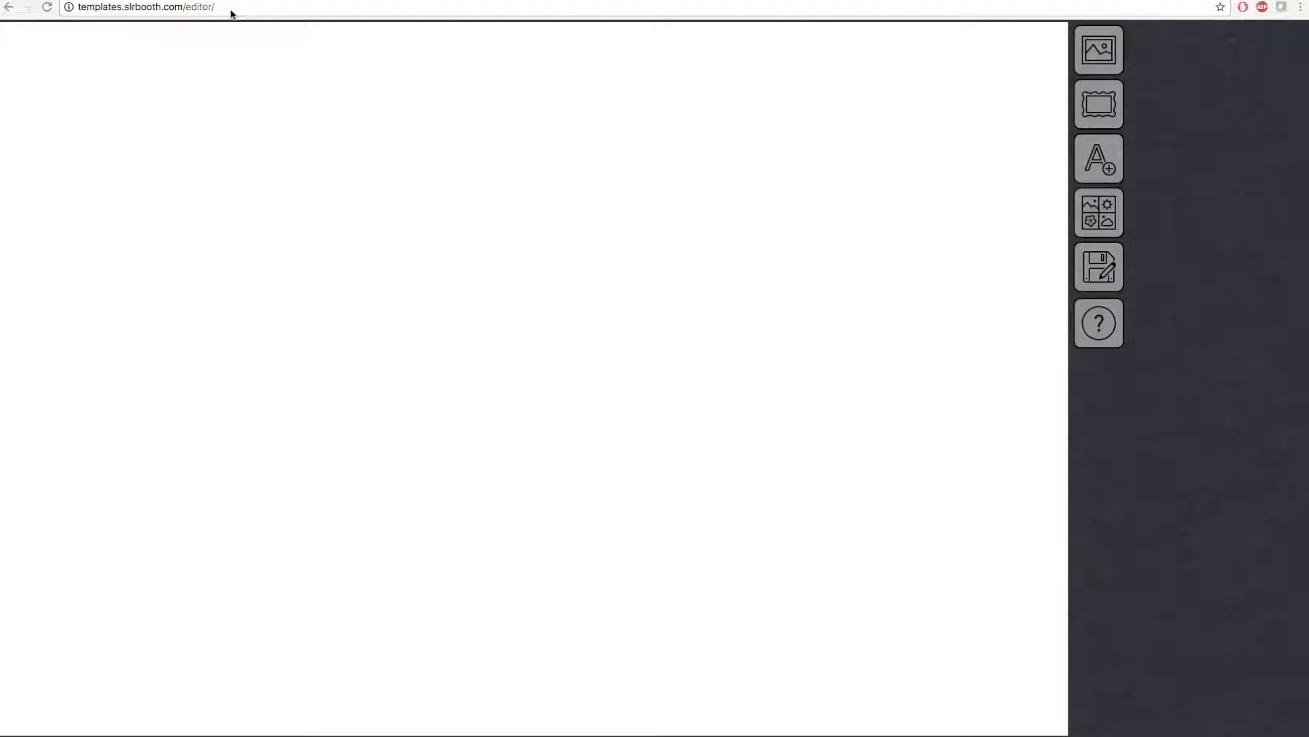
Bring up the background image thumbnails for the blank template.
{"action": "left_click", "coordinate": [232, 8]}
{"action": "left_click", "coordinate": [1100, 49]}
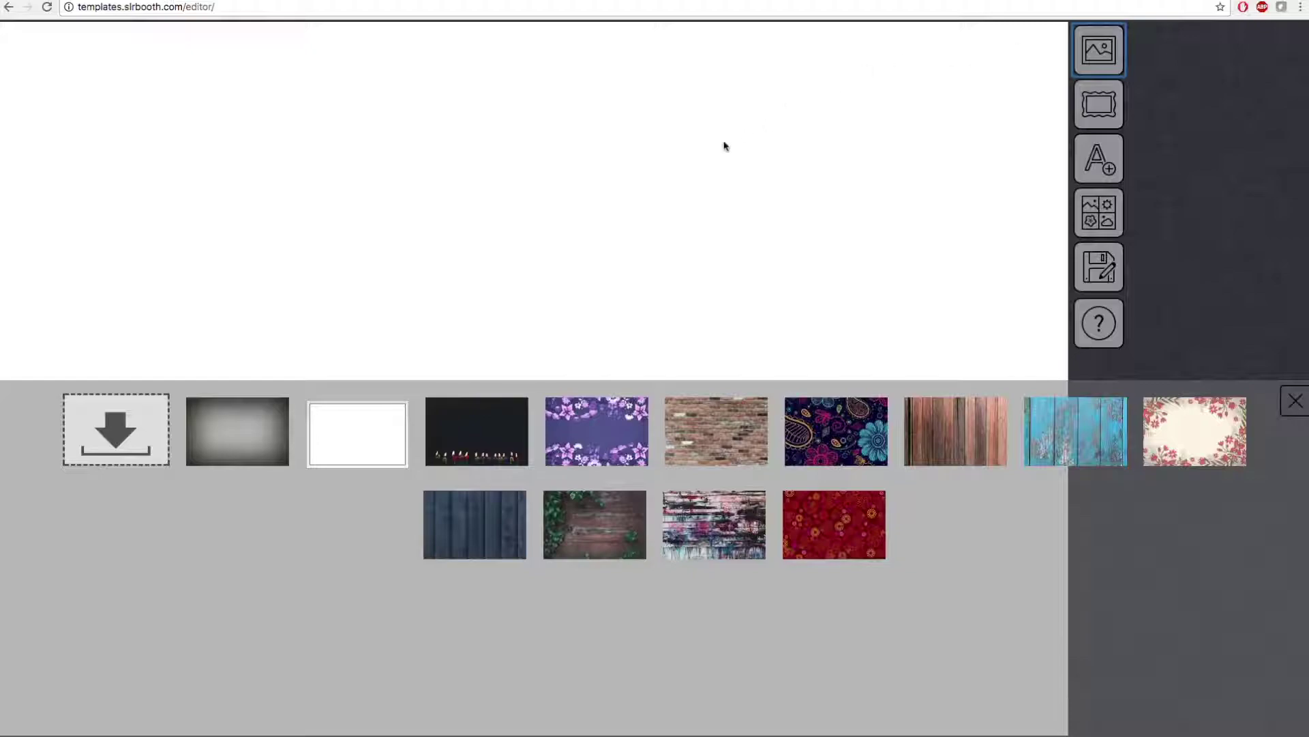
Preview the ivy-on-wood, birthday-candles and blue wood backgrounds, then a recoloured solid colour.
{"action": "left_click", "coordinate": [604, 519]}
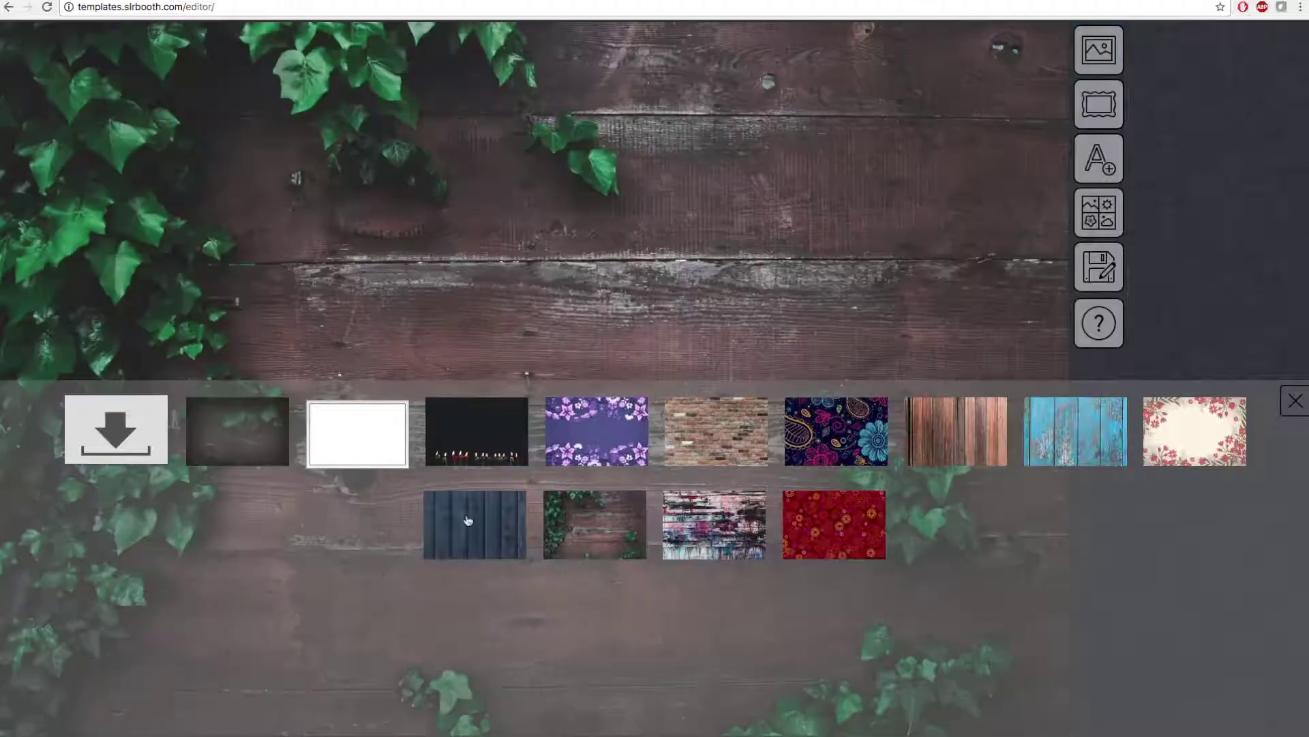
{"action": "left_click", "coordinate": [495, 435]}
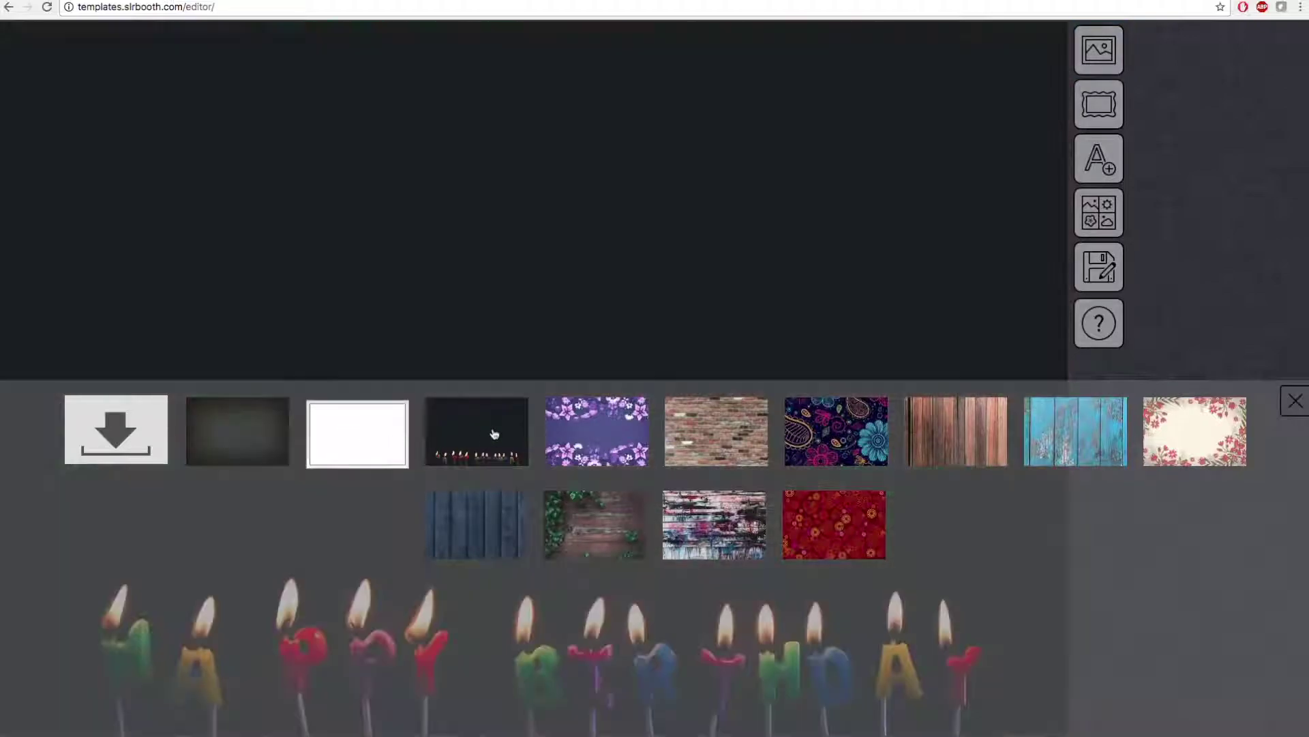
{"action": "left_click", "coordinate": [591, 439]}
{"action": "left_click", "coordinate": [467, 533]}
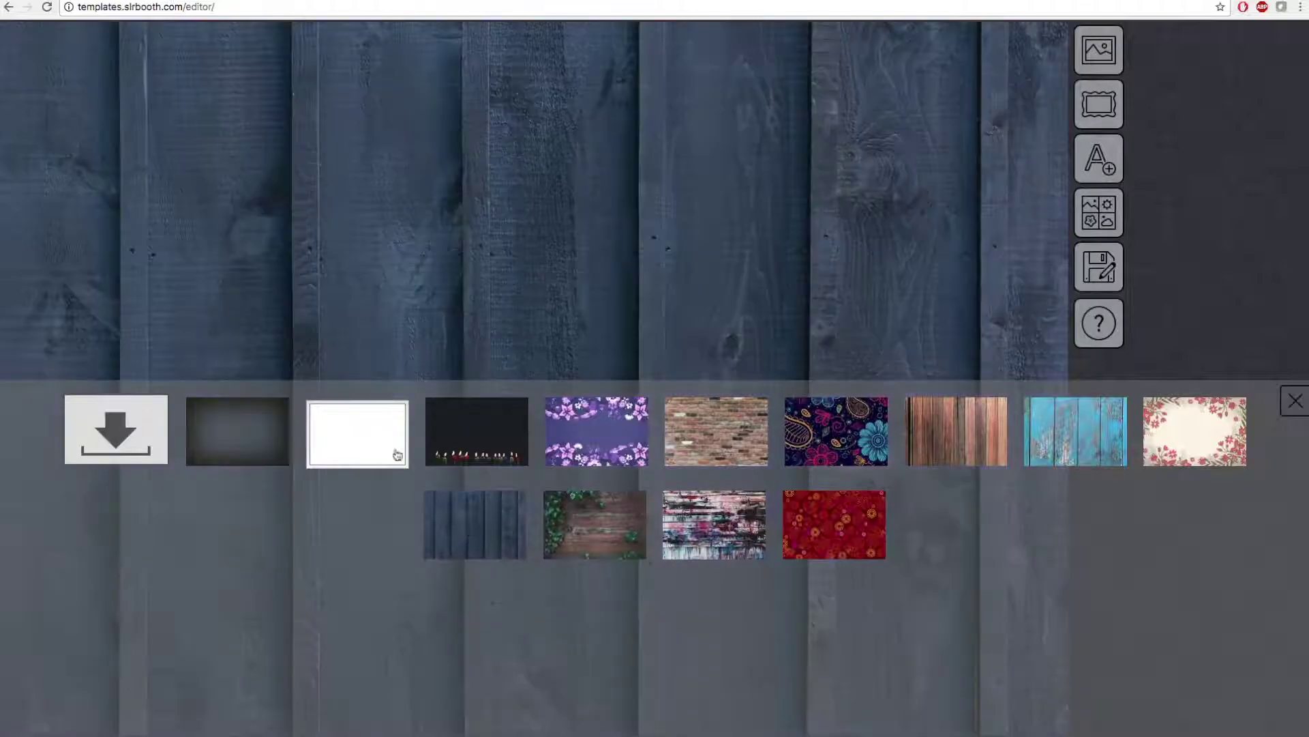
{"action": "left_click", "coordinate": [367, 440]}
{"action": "mouse_move", "coordinate": [544, 667]}
{"action": "left_mouse_down"}
{"action": "mouse_move", "coordinate": [549, 606]}
{"action": "mouse_move", "coordinate": [514, 614]}
{"action": "mouse_move", "coordinate": [534, 664]}
{"action": "left_mouse_up"}
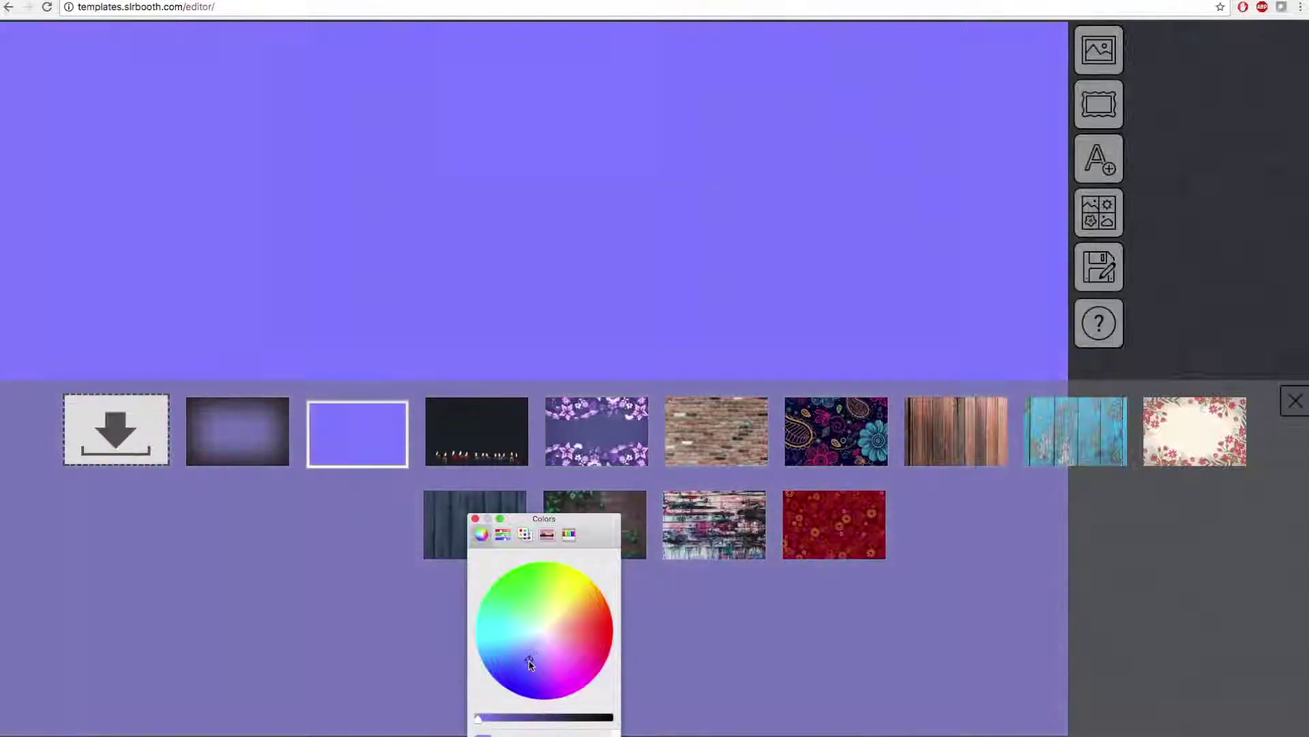
Try the dark vignette and an uploaded purple leaf image, then apply dark blue wood planks.
{"action": "left_click", "coordinate": [246, 442]}
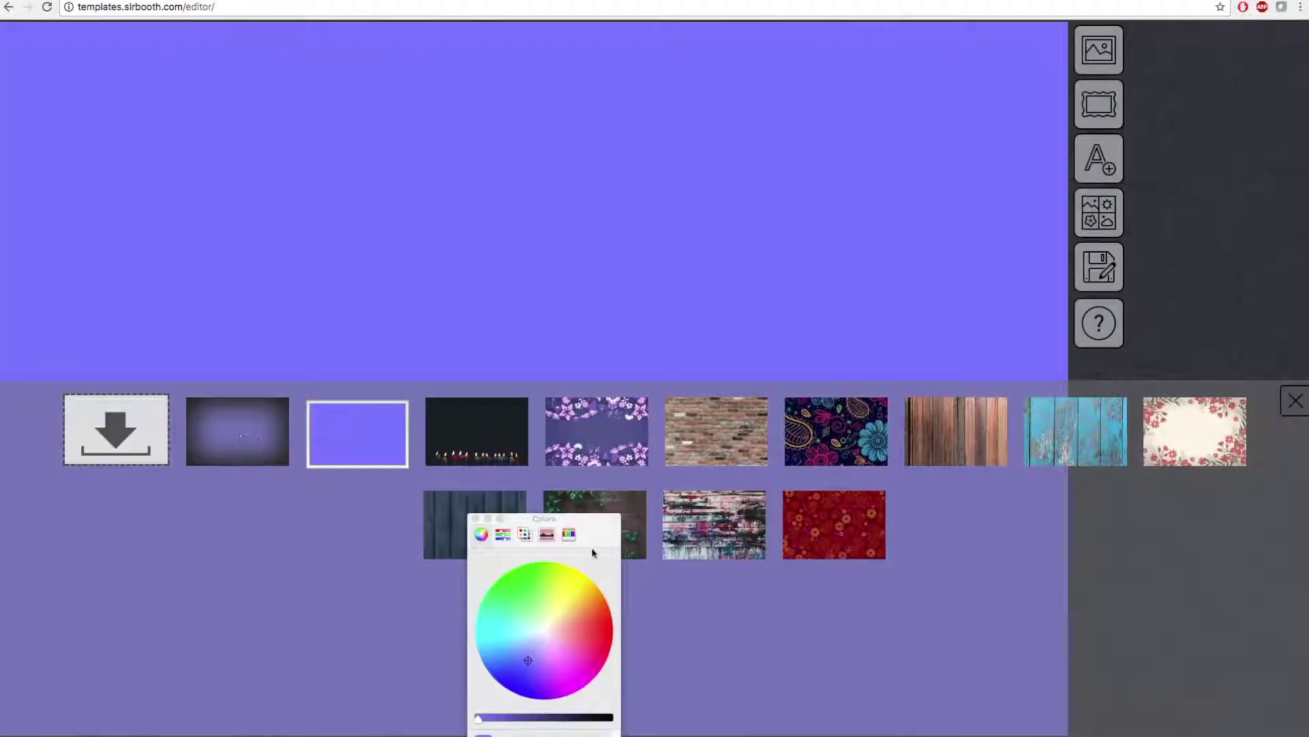
{"action": "left_click", "coordinate": [475, 520]}
{"action": "left_click", "coordinate": [263, 436]}
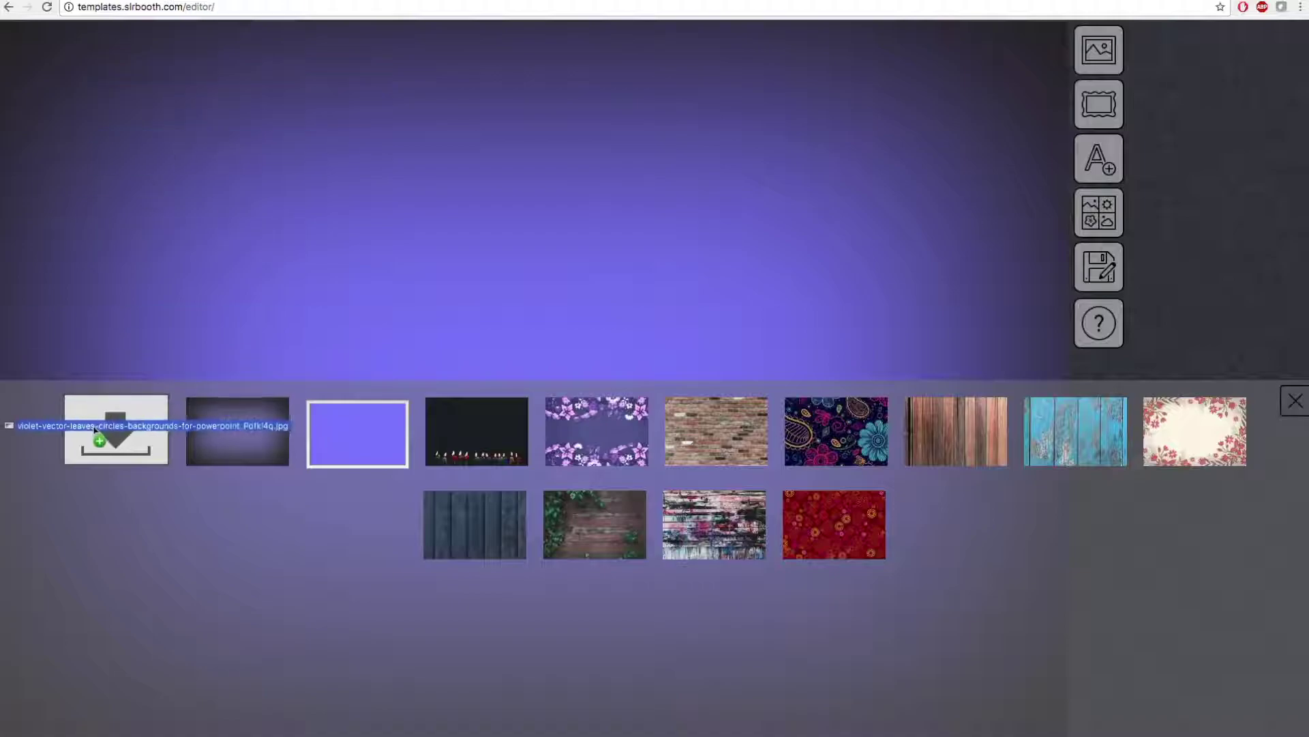
{"action": "left_click_drag", "start_coordinate": [92, 91], "coordinate": [114, 432]}
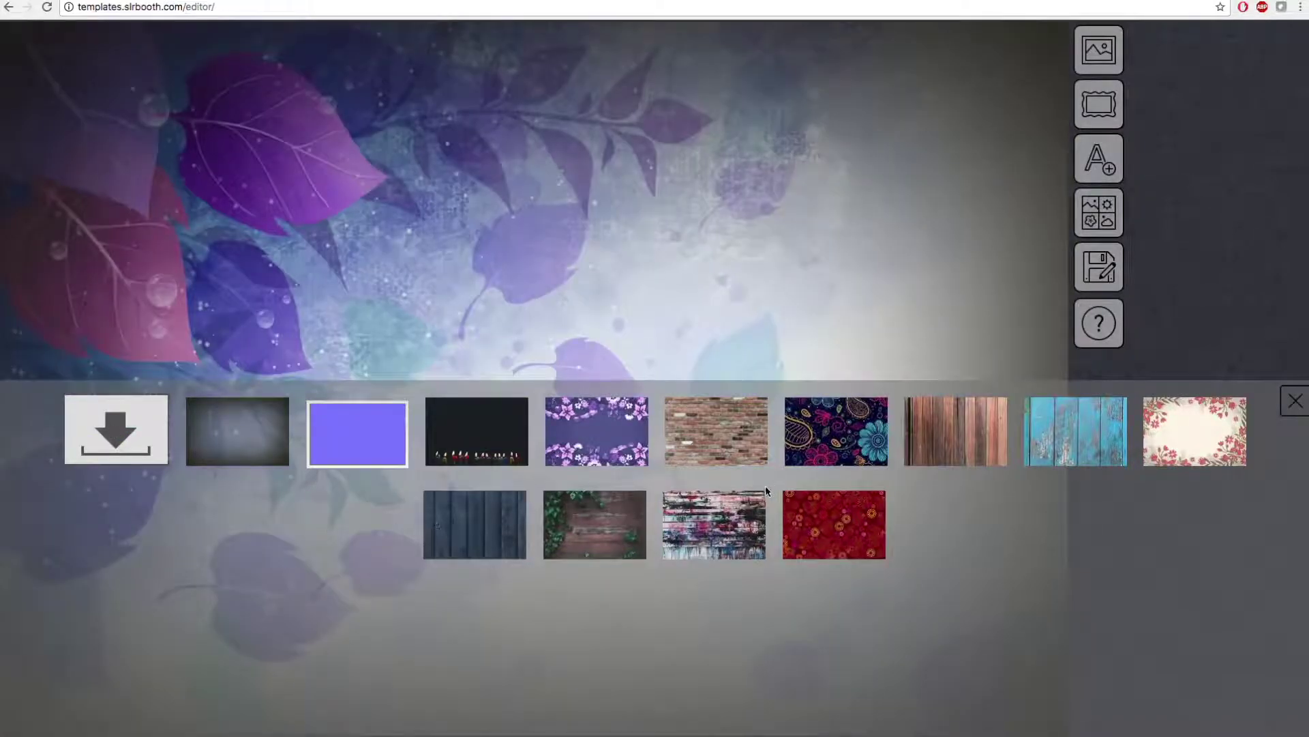
{"action": "left_click", "coordinate": [506, 528]}
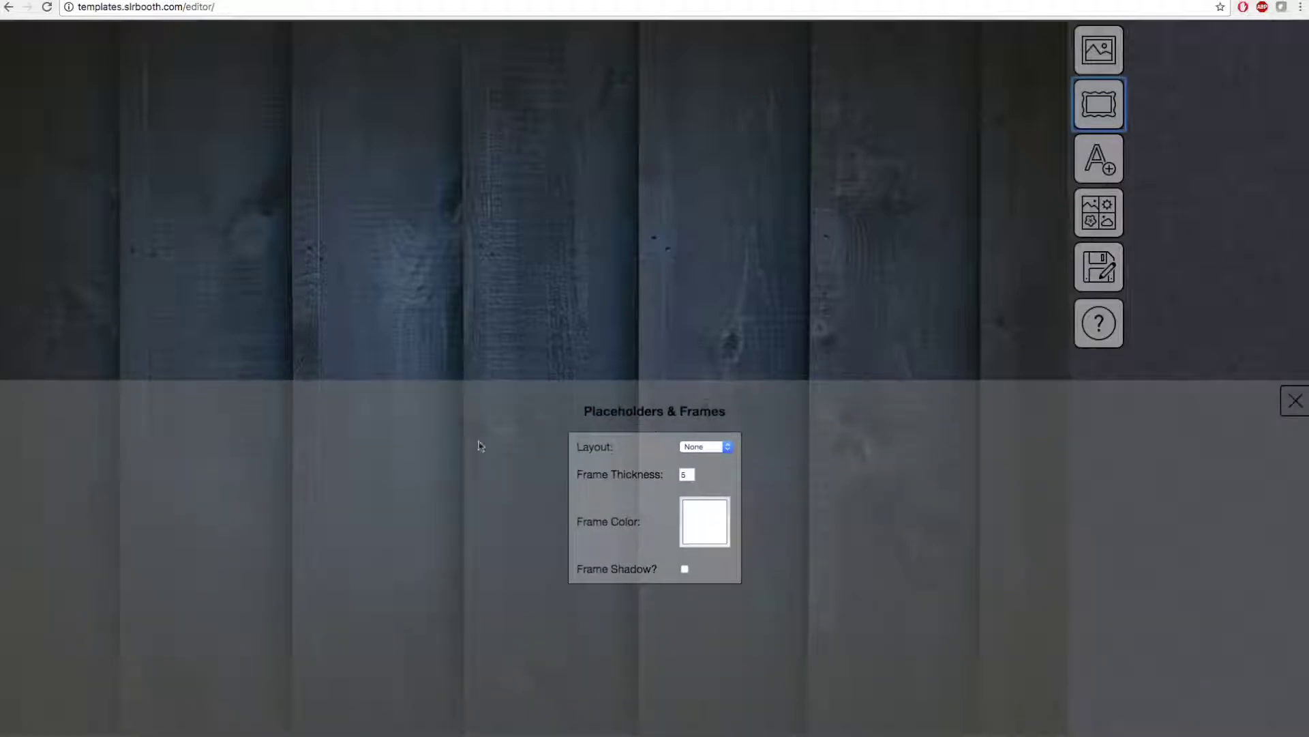
Set the placeholder layout to Postcard after trying the single and four-photo layouts.
{"action": "left_click", "coordinate": [706, 447]}
{"action": "left_click", "coordinate": [708, 458]}
{"action": "left_click", "coordinate": [706, 457]}
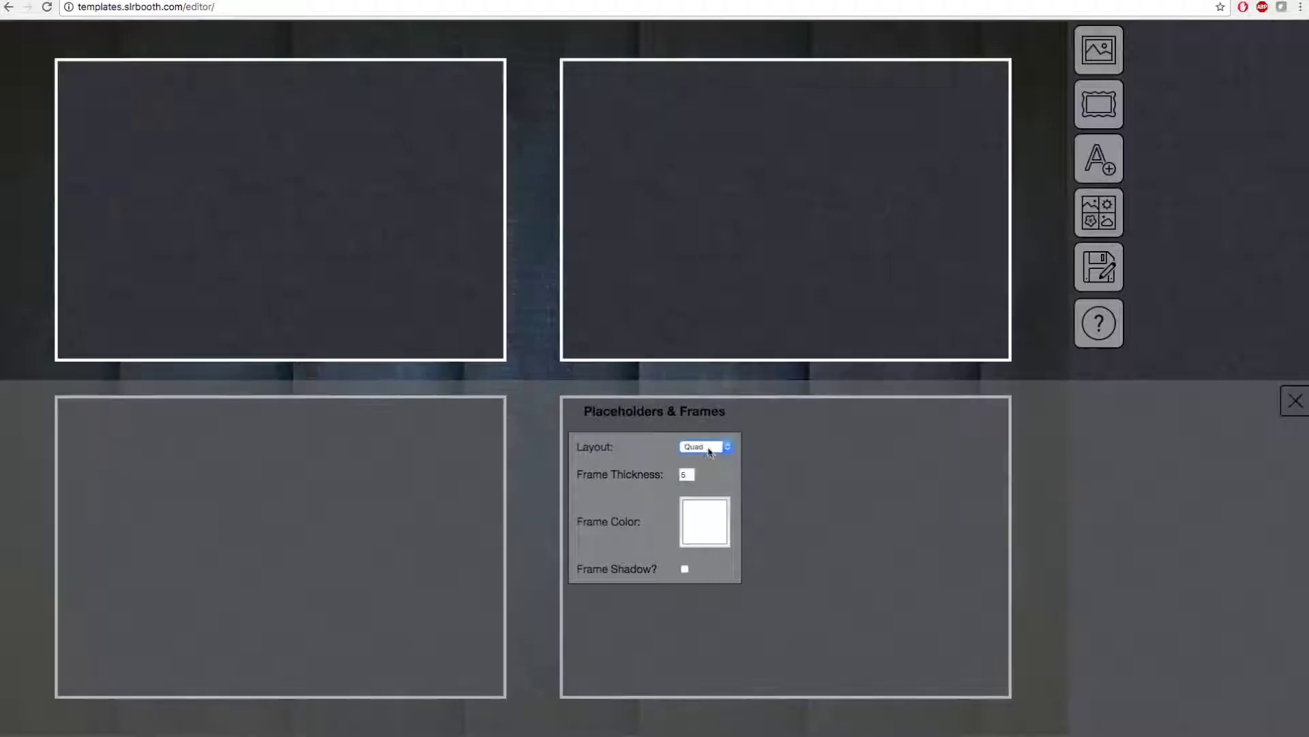
{"action": "left_click", "coordinate": [706, 459]}
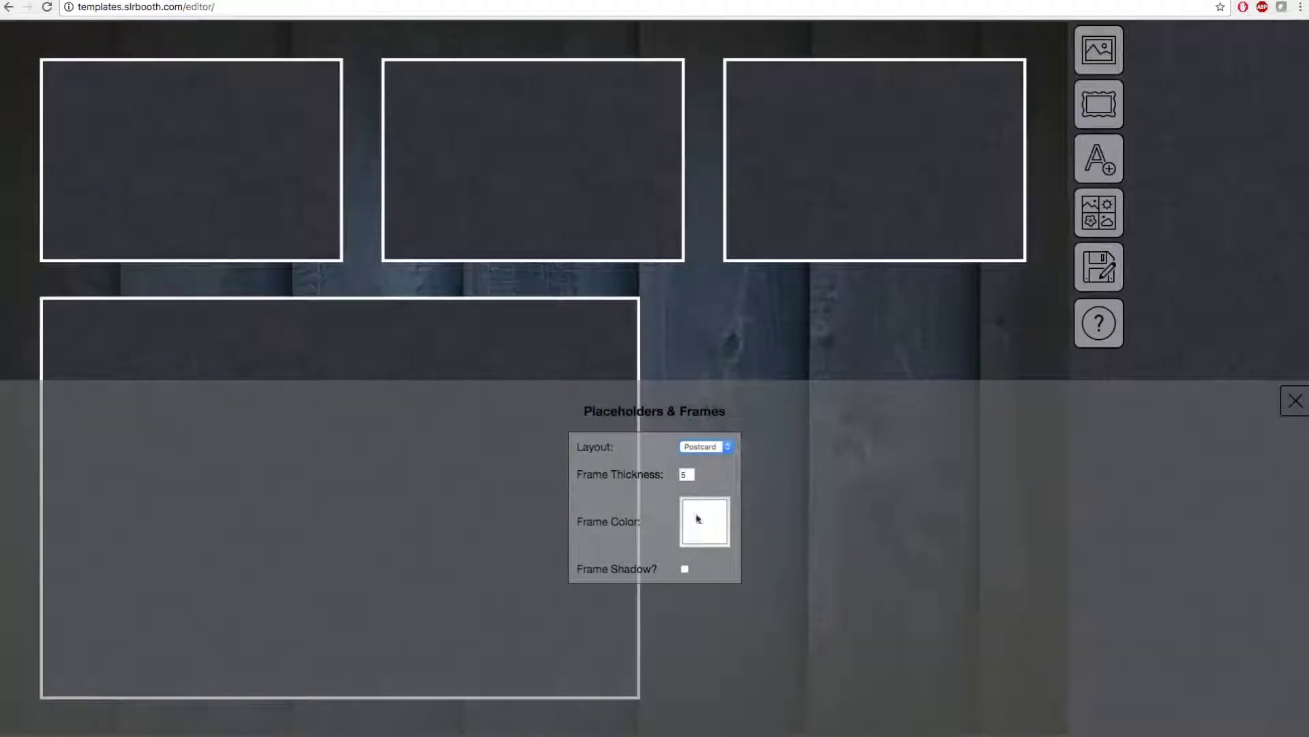
Give the photo frames a drop shadow, thickness 8 and a red border colour.
{"action": "left_click", "coordinate": [685, 568]}
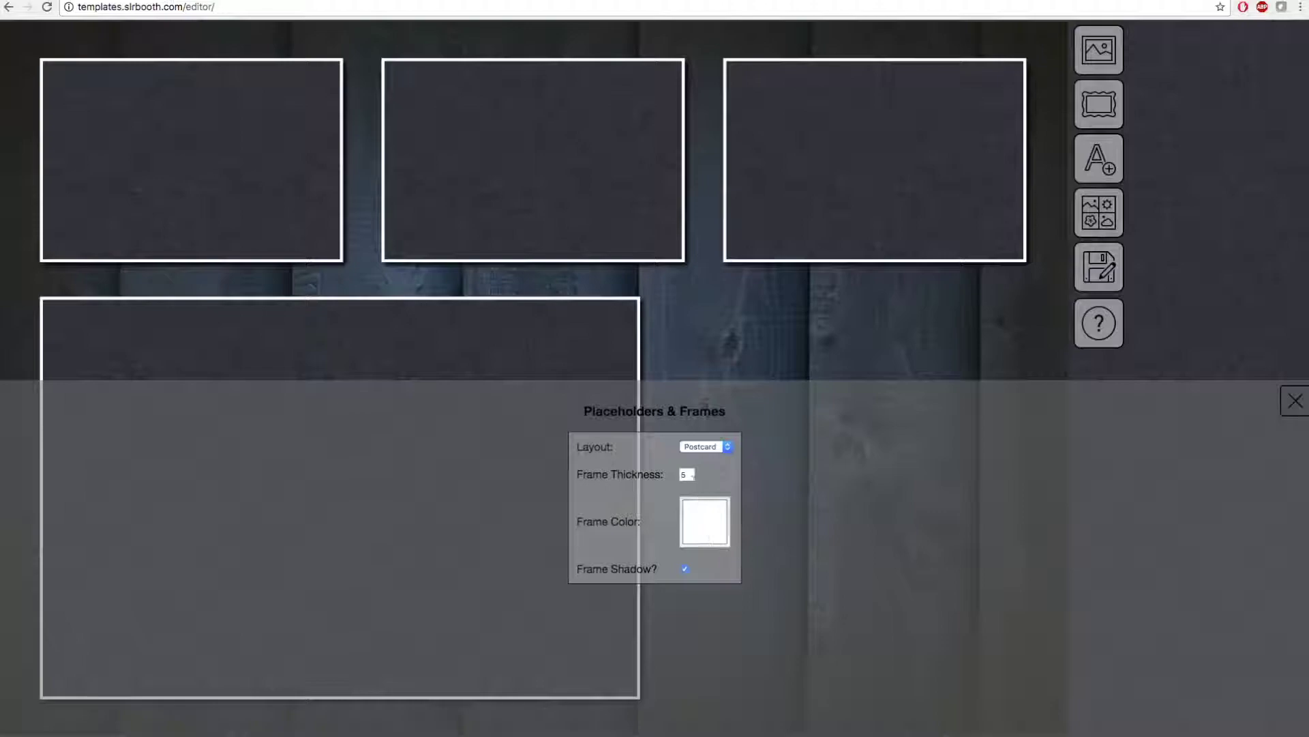
{"action": "double_click", "coordinate": [684, 475]}
{"action": "type", "text": "8"}
{"action": "left_click", "coordinate": [705, 522]}
{"action": "left_click", "coordinate": [572, 603]}
{"action": "left_click_drag", "start_coordinate": [572, 602], "coordinate": [586, 625]}
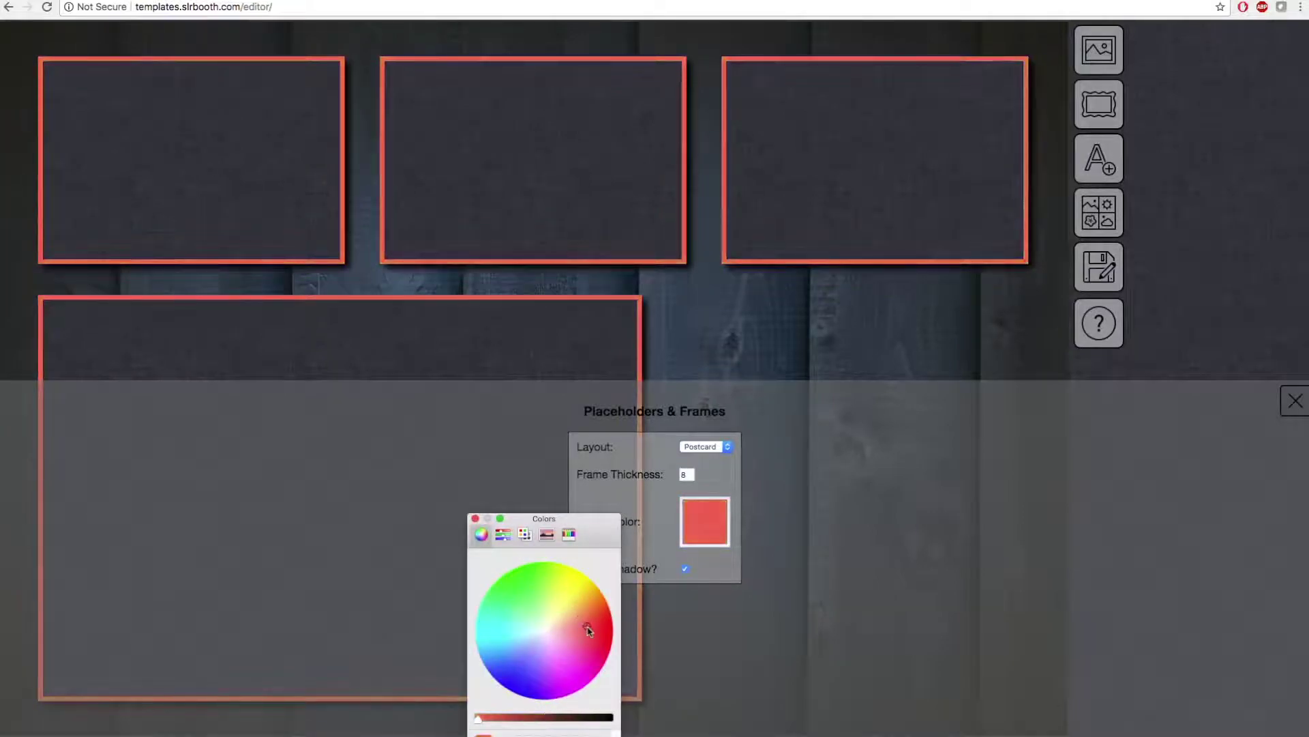
{"action": "left_click", "coordinate": [475, 520]}
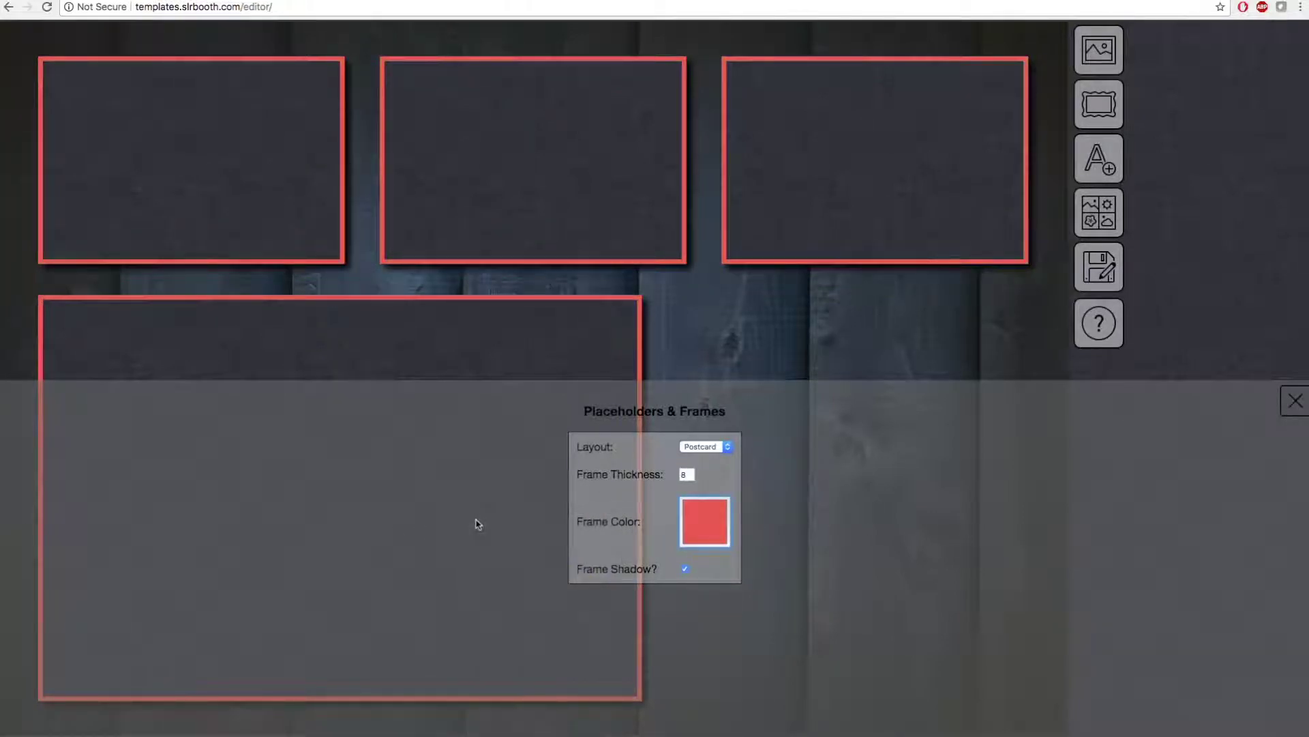
Close the placeholder settings and nudge the top-right photo frame slightly left.
{"action": "left_click", "coordinate": [1296, 400]}
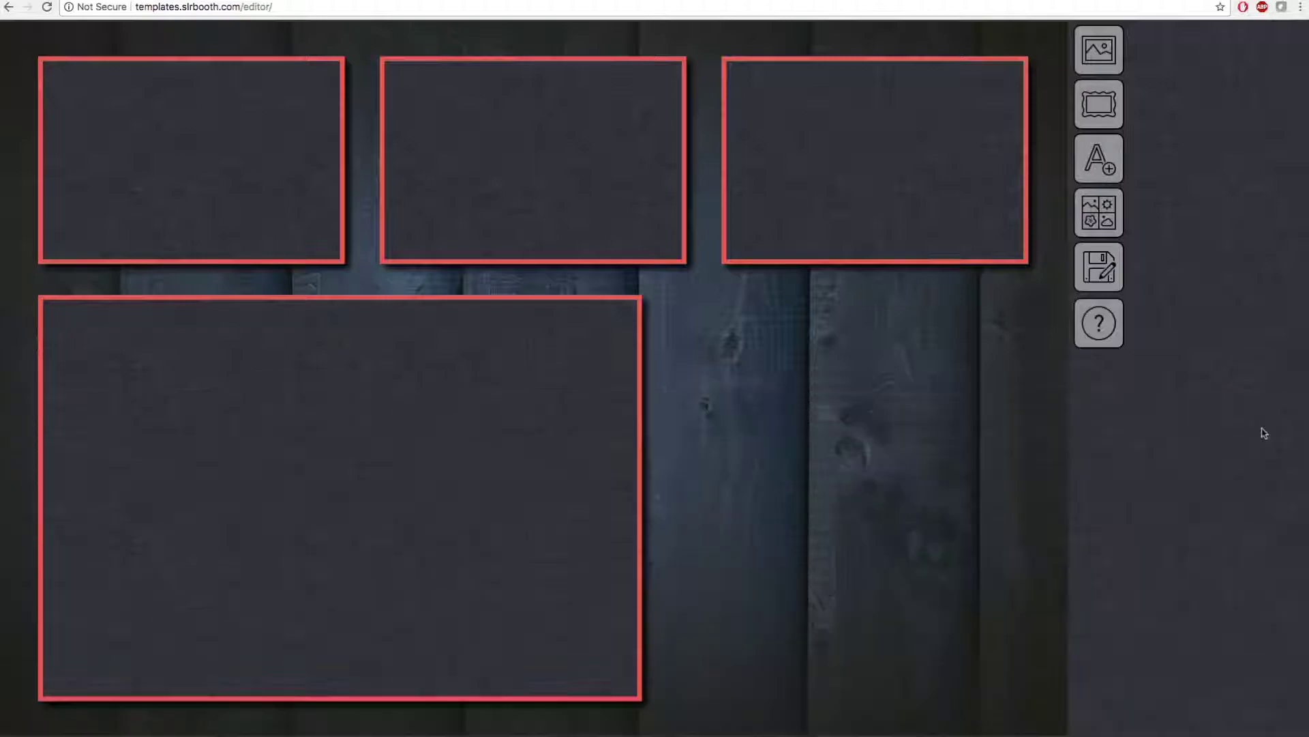
{"action": "mouse_move", "coordinate": [859, 208]}
{"action": "left_mouse_down"}
{"action": "mouse_move", "coordinate": [574, 415]}
{"action": "mouse_move", "coordinate": [844, 202]}
{"action": "left_mouse_up"}
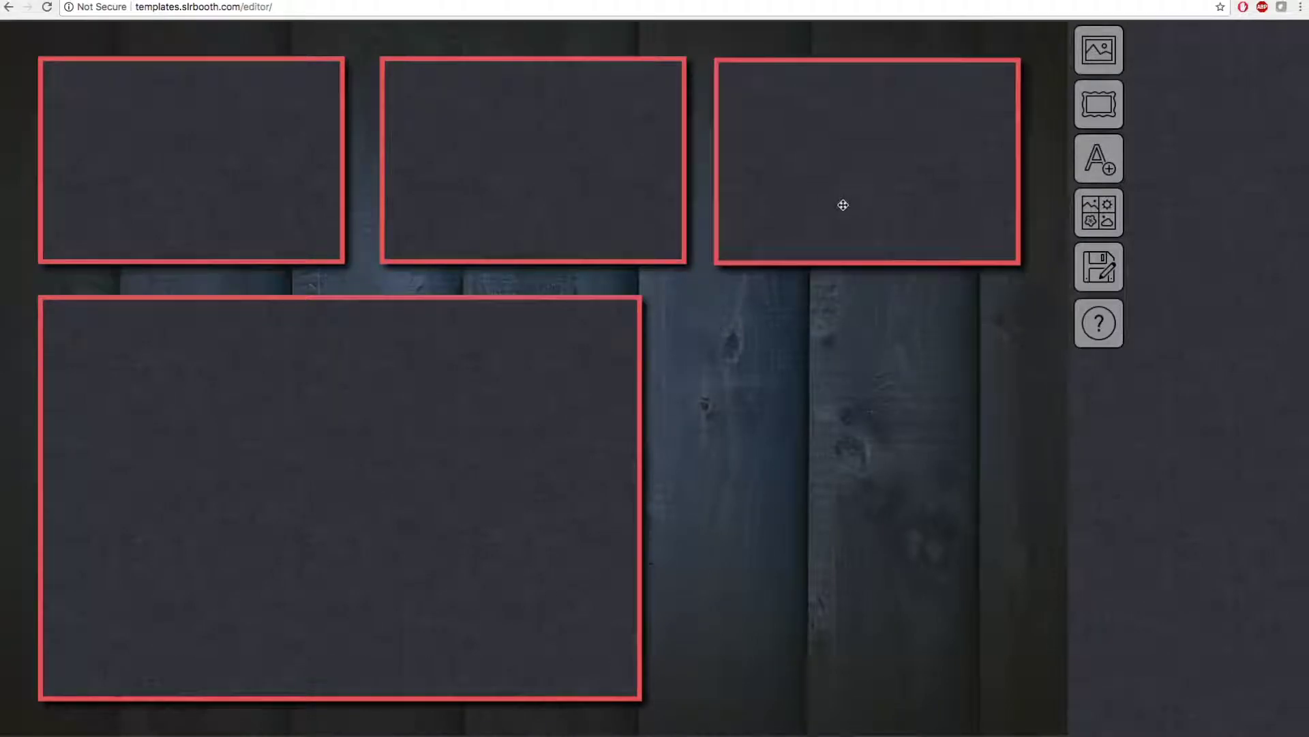
{"action": "scroll", "coordinate": [843, 206], "scroll_direction": "up", "scroll_amount": 2}
{"action": "scroll", "coordinate": [846, 216], "scroll_direction": "up", "scroll_amount": 2}
{"action": "scroll", "coordinate": [849, 232], "scroll_direction": "down", "scroll_amount": 2}
{"action": "scroll", "coordinate": [849, 234], "scroll_direction": "down", "scroll_amount": 1}
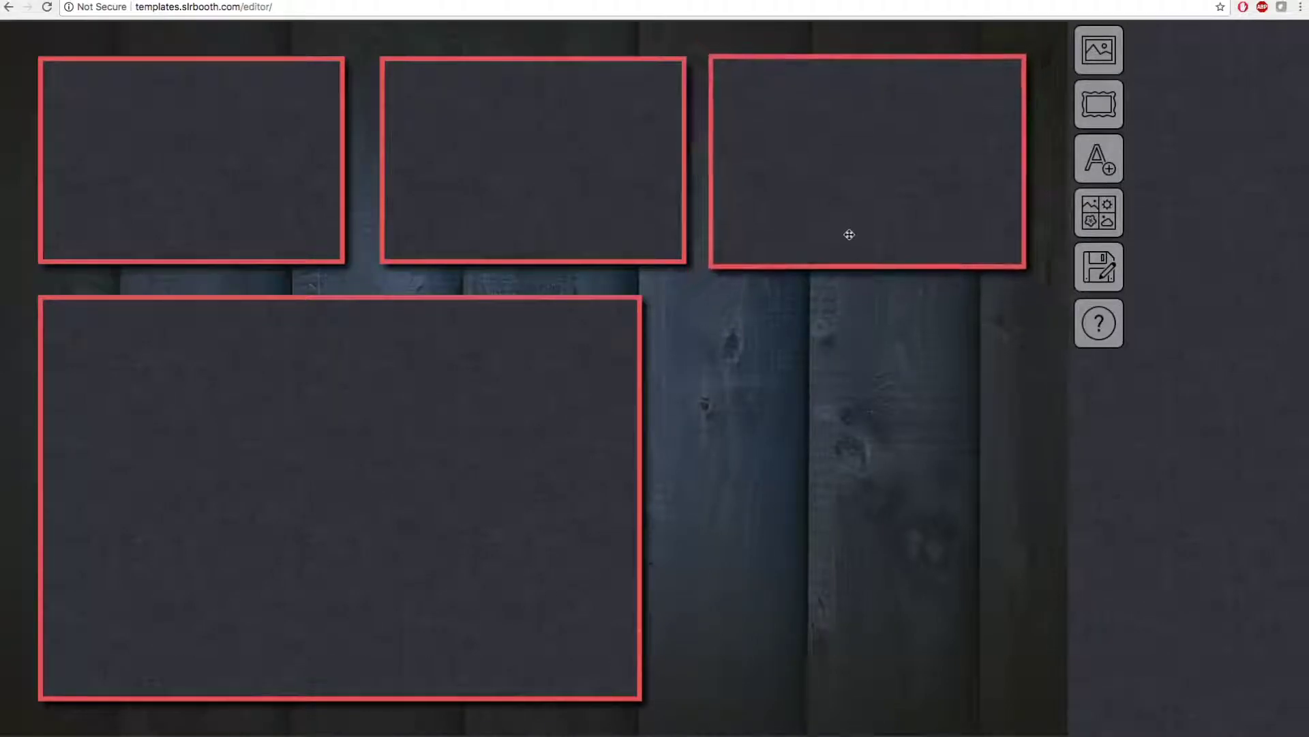
{"action": "scroll", "coordinate": [849, 233], "scroll_direction": "down", "scroll_amount": 1}
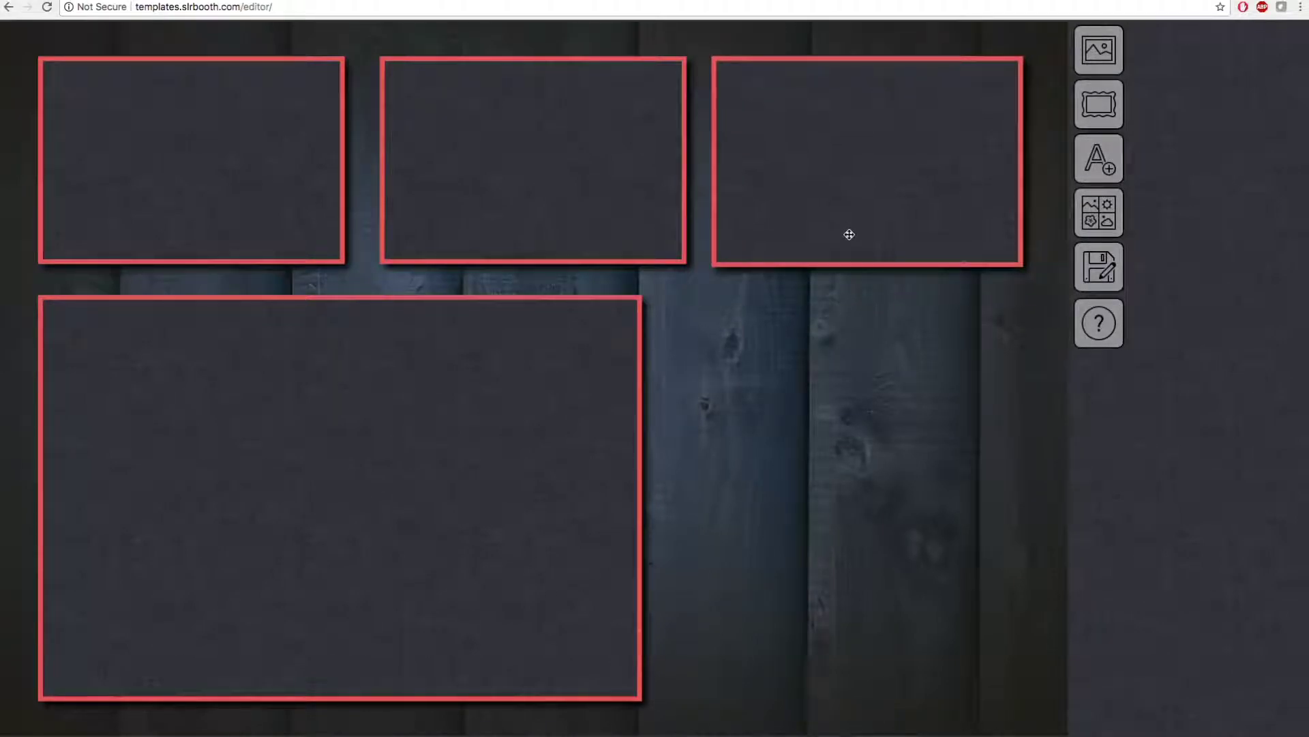
{"action": "left_click", "coordinate": [1100, 233]}
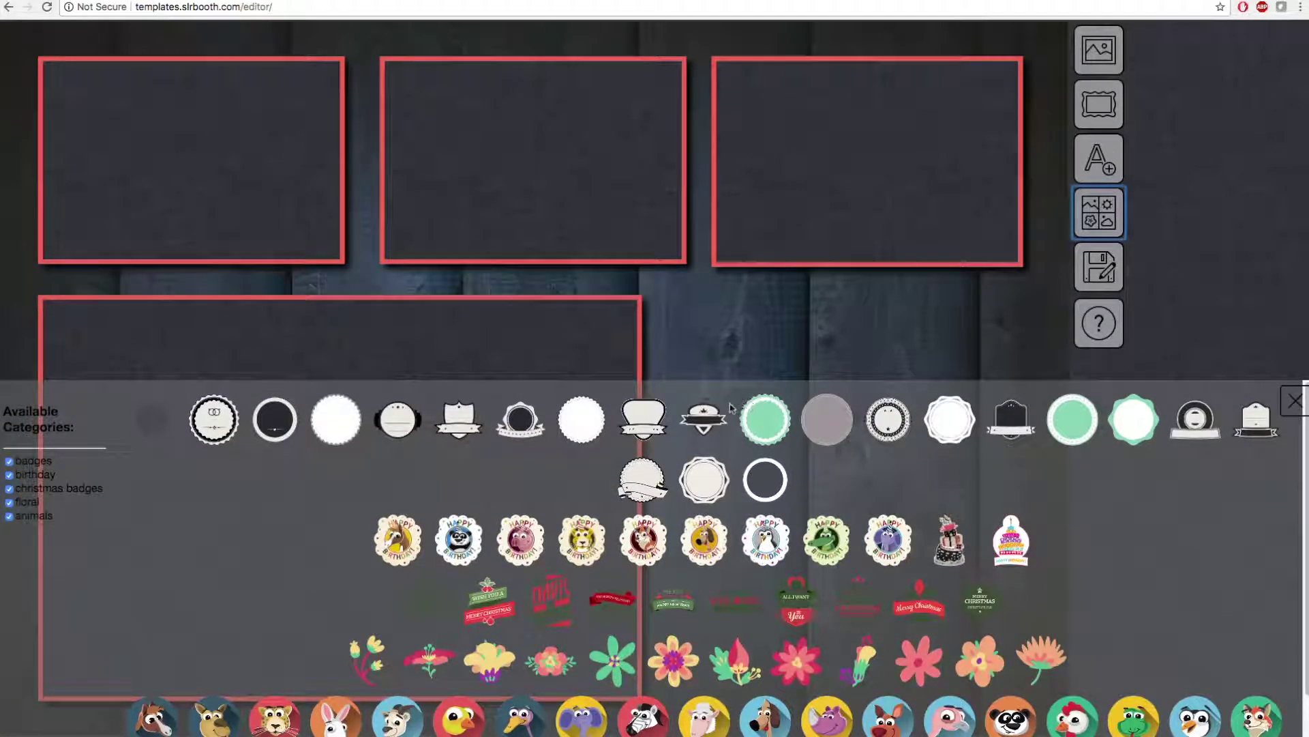
Place the round wedding-rings badge on the template and delete the bride-and-groom clip art.
{"action": "mouse_move", "coordinate": [216, 420]}
{"action": "left_mouse_down"}
{"action": "mouse_move", "coordinate": [731, 380]}
{"action": "mouse_move", "coordinate": [857, 488]}
{"action": "left_mouse_up"}
{"action": "left_click", "coordinate": [1293, 401]}
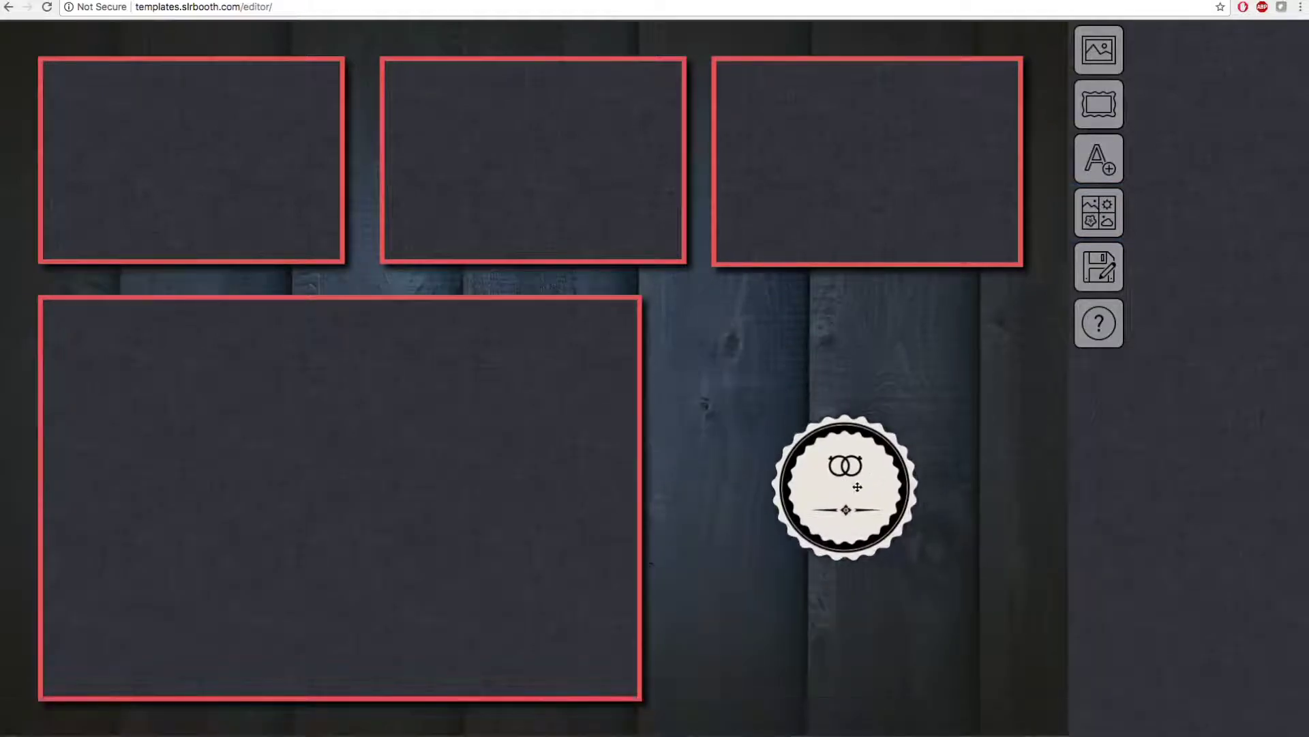
{"action": "scroll", "coordinate": [858, 487], "scroll_direction": "up", "scroll_amount": 3}
{"action": "scroll", "coordinate": [855, 490], "scroll_direction": "up", "scroll_amount": 2}
{"action": "scroll", "coordinate": [849, 496], "scroll_direction": "up", "scroll_amount": 2}
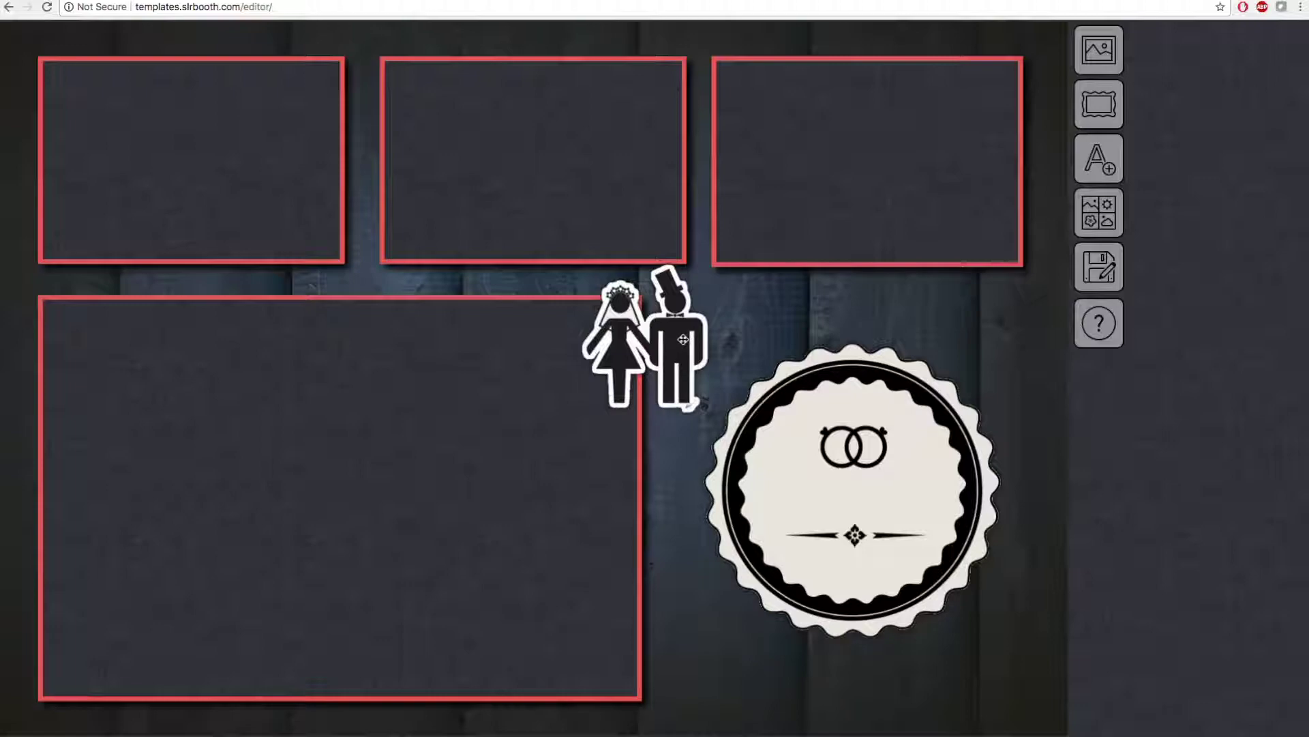
{"action": "key", "text": "Delete"}
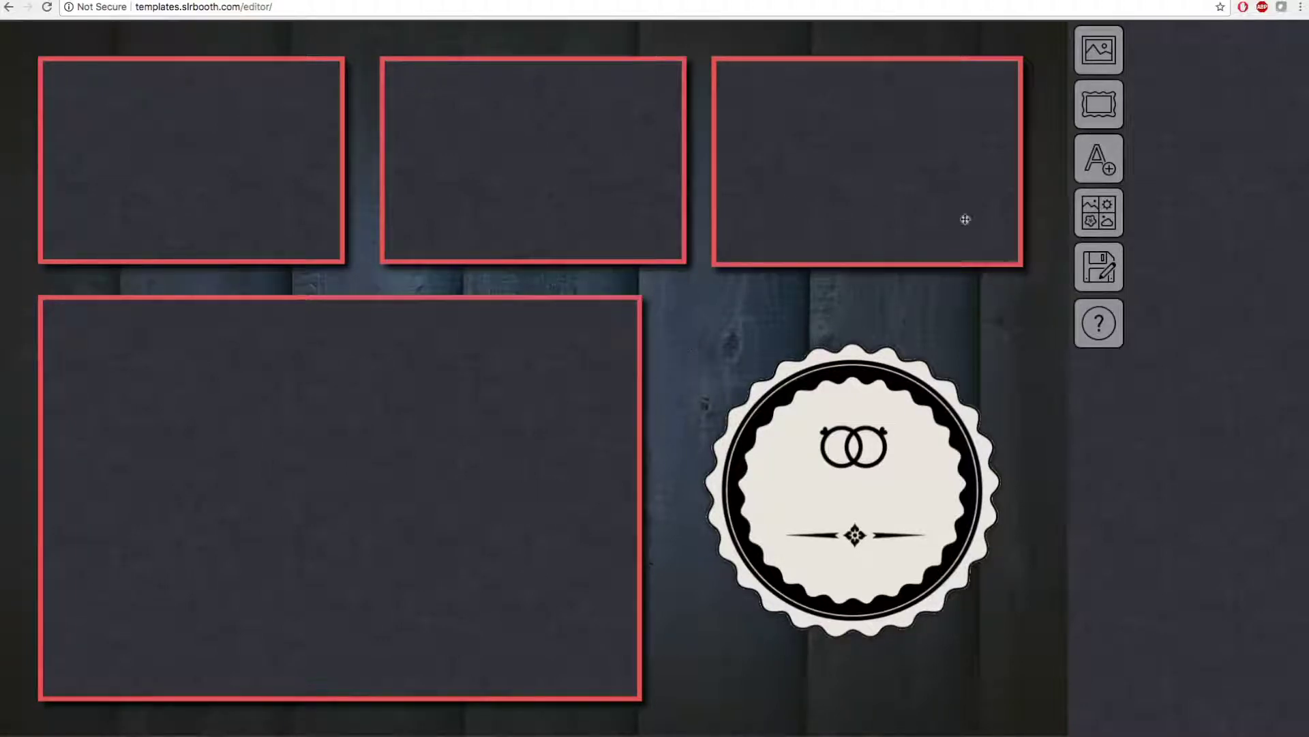
Add a script text object reading 'Jack & Jill'.
{"action": "left_click", "coordinate": [1107, 170]}
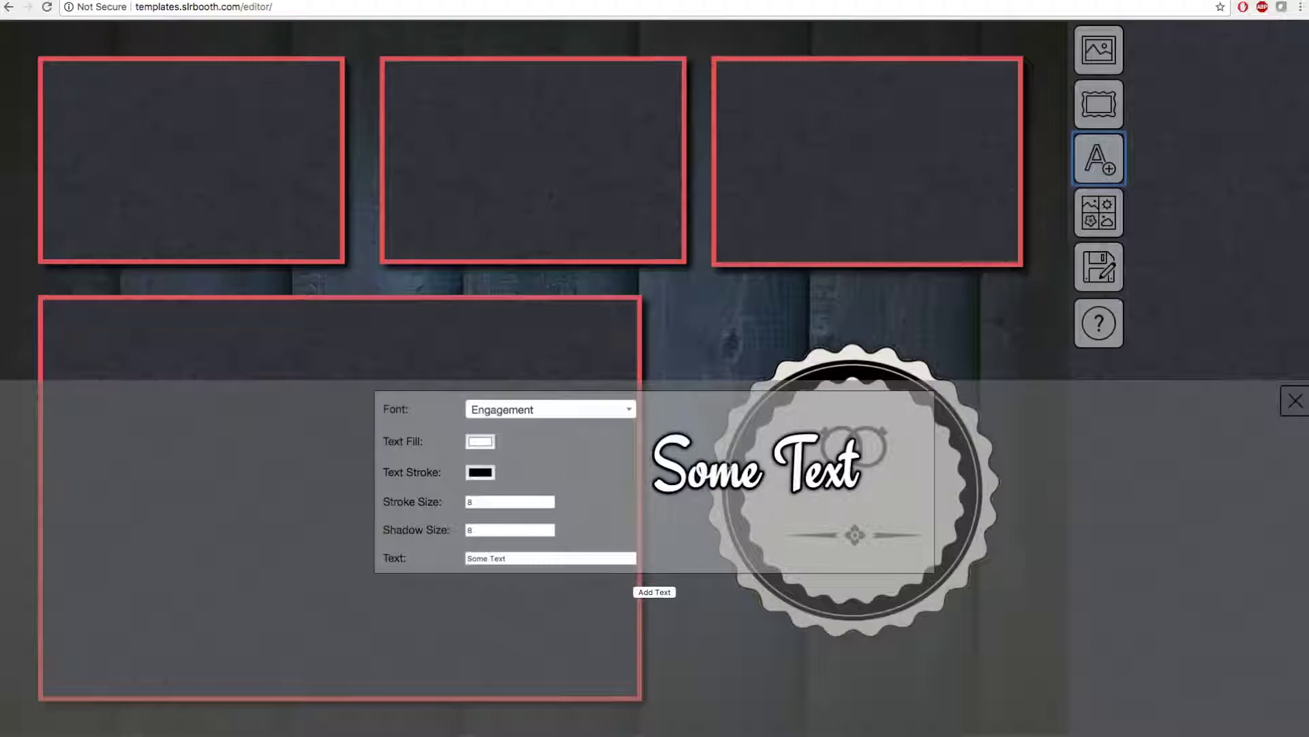
{"action": "triple_click", "coordinate": [497, 560]}
{"action": "type", "text": "Ja"}
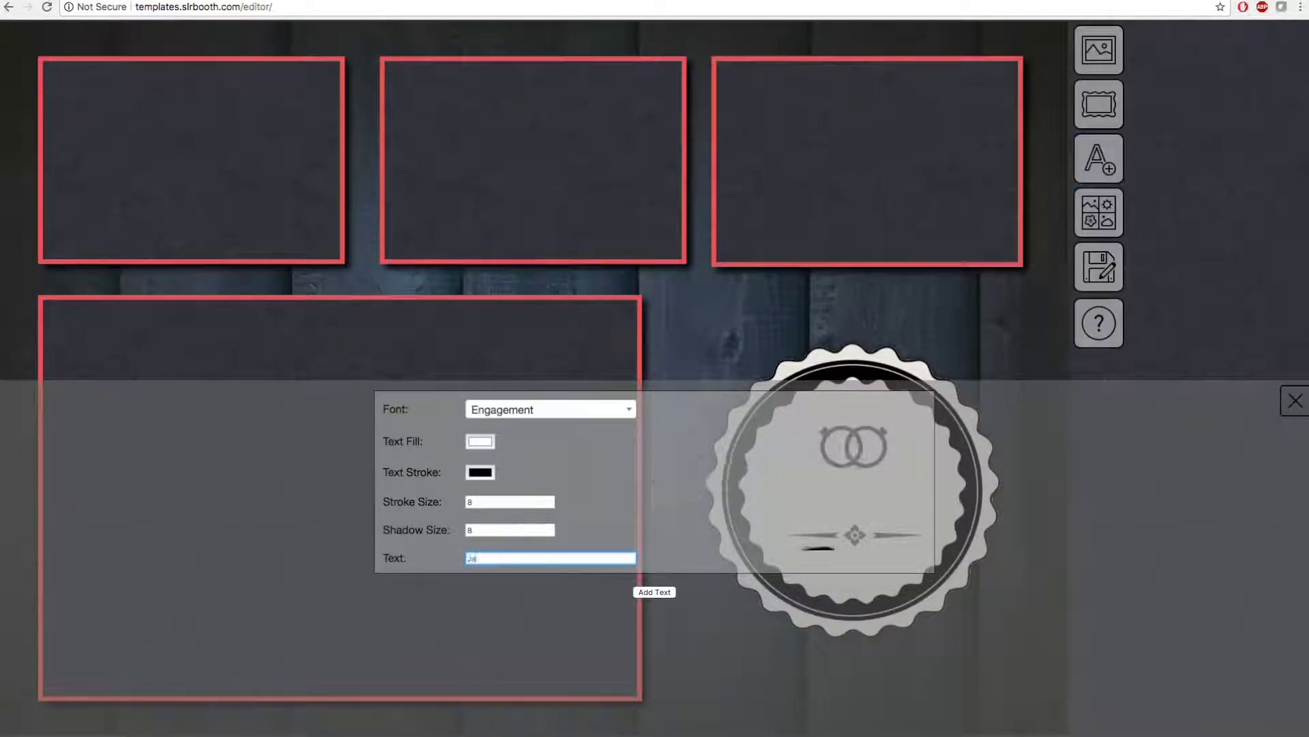
{"action": "type", "text": "ck & Jill"}
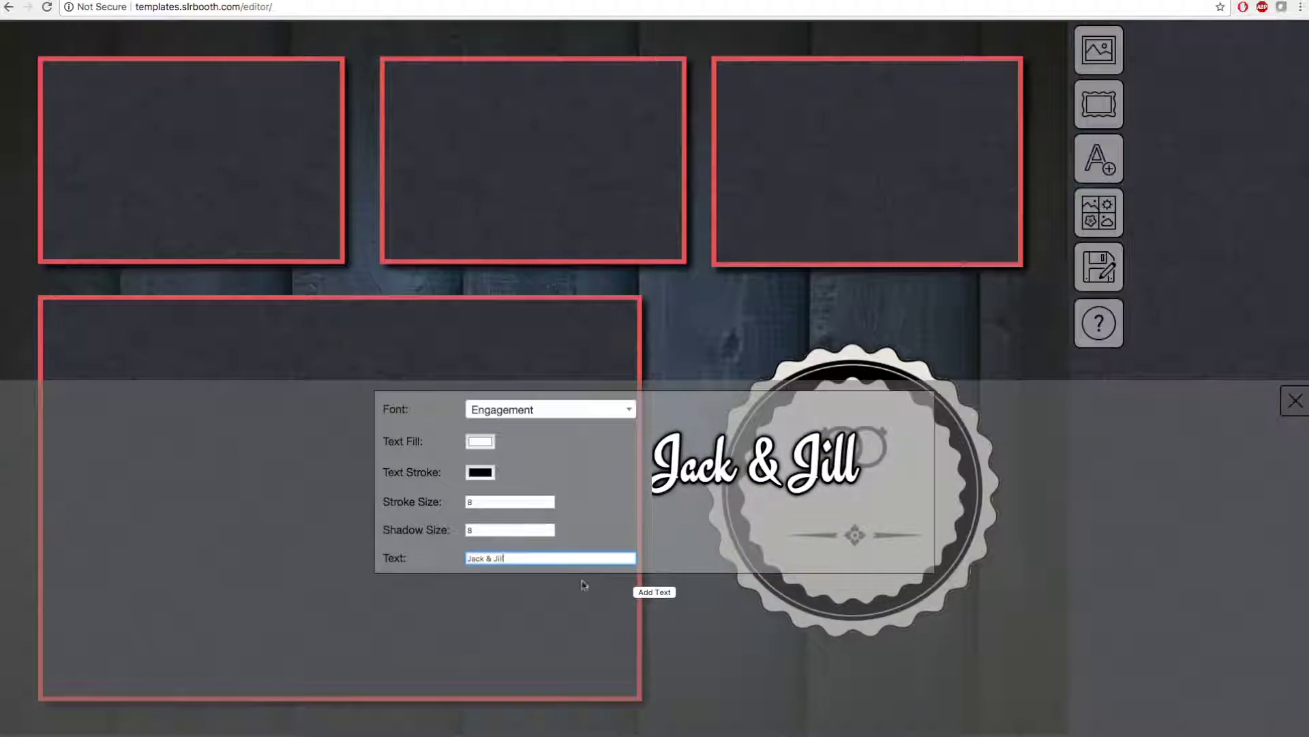
{"action": "left_click", "coordinate": [656, 593]}
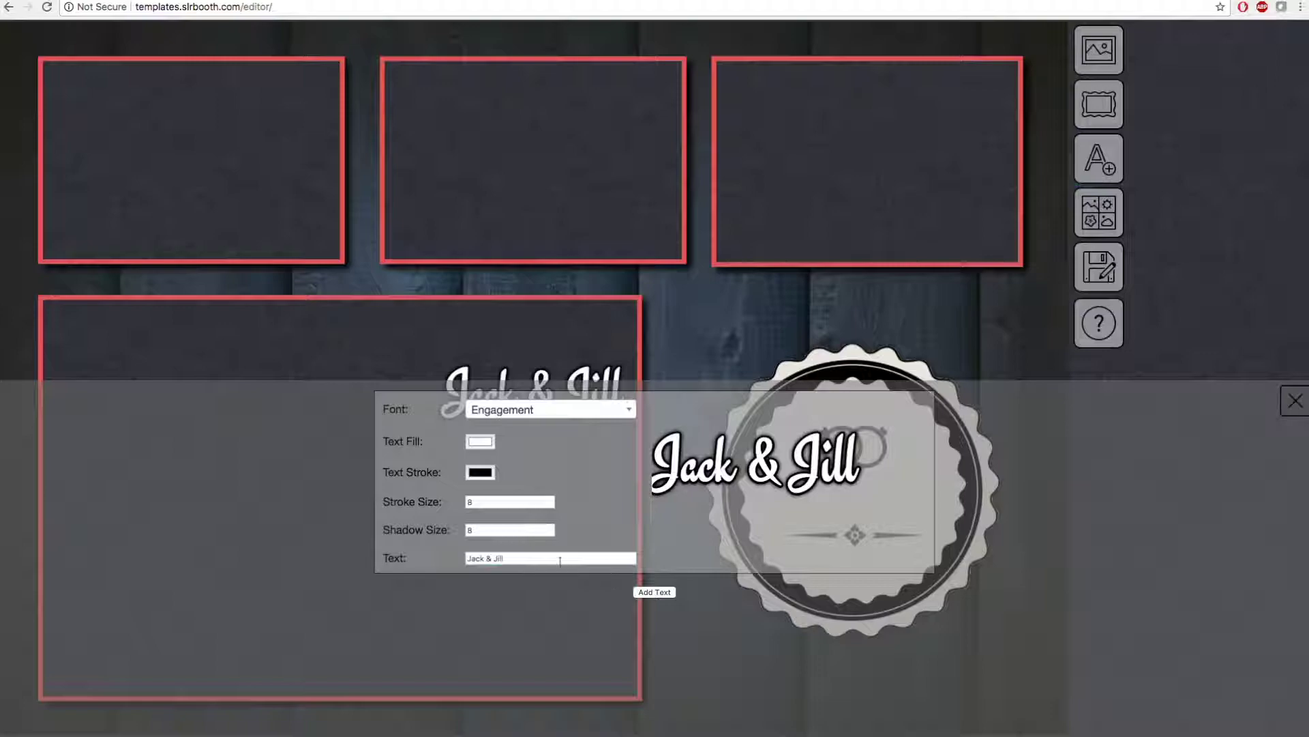
Add a second text object reading 'January 31, 2018' and close the text settings.
{"action": "left_click_drag", "start_coordinate": [553, 560], "coordinate": [415, 555]}
{"action": "type", "text": "Jan"}
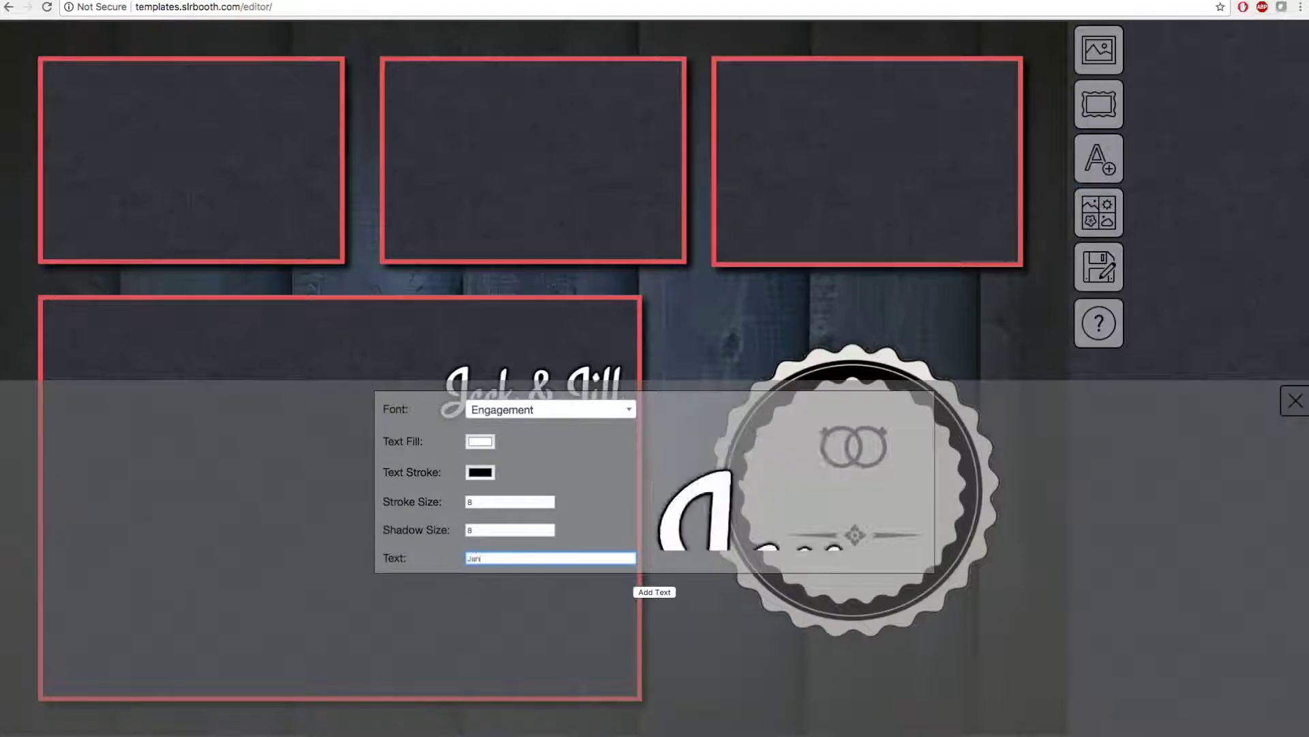
{"action": "type", "text": "uary 31, 20"}
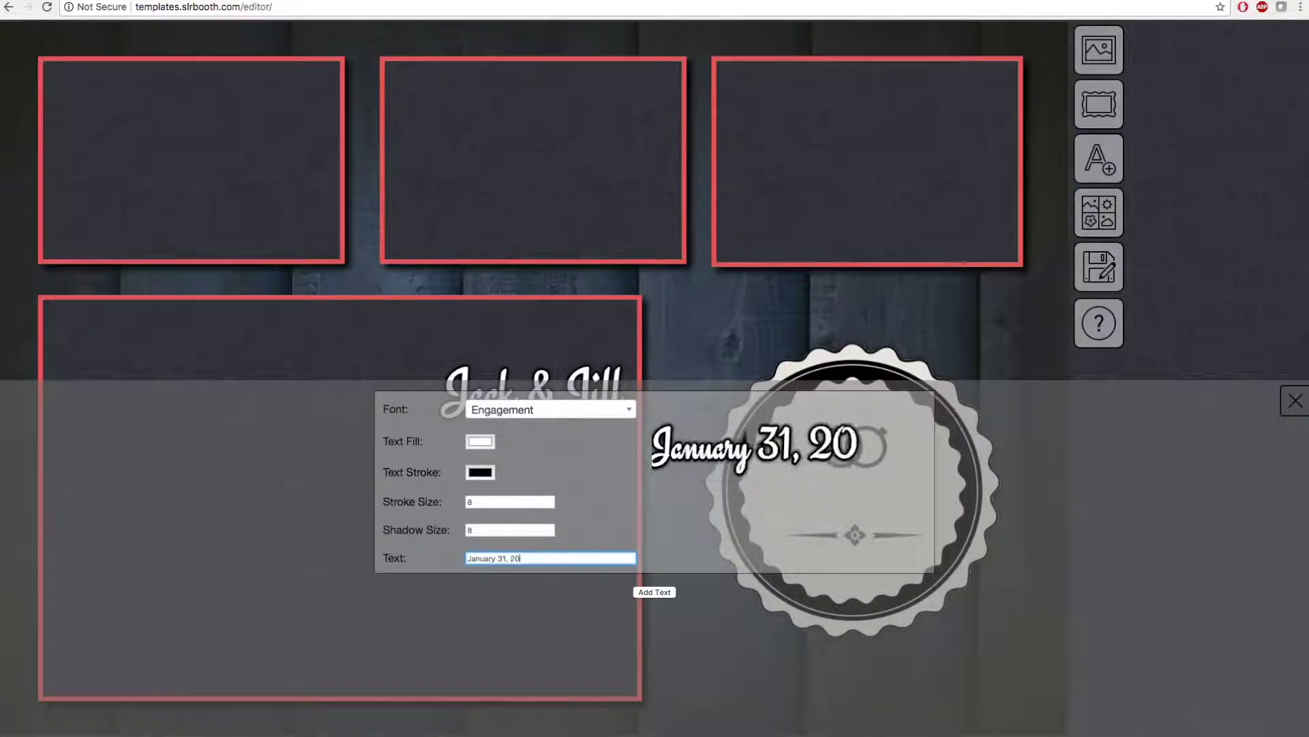
{"action": "type", "text": "18"}
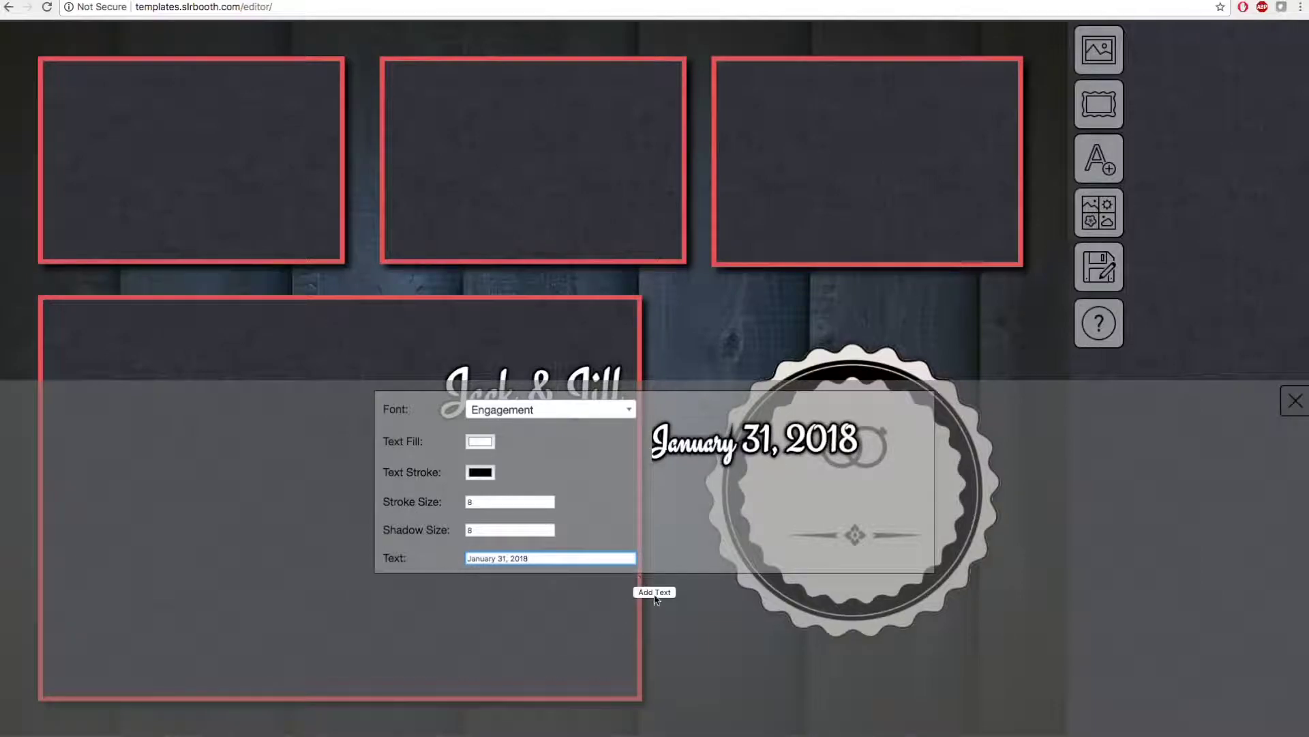
{"action": "left_click", "coordinate": [655, 594]}
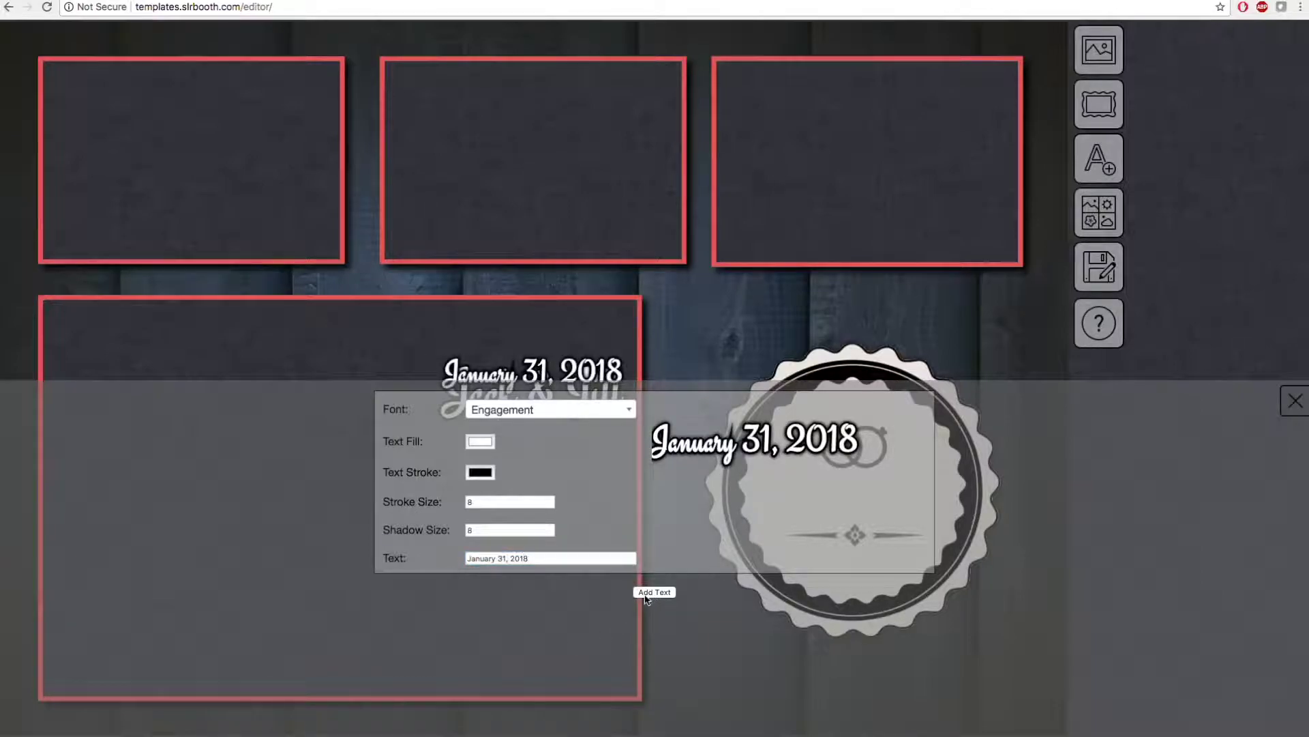
{"action": "left_click", "coordinate": [1291, 402]}
Place the date along the badge's lower edge and 'Jack & Jill' just above it.
{"action": "left_click_drag", "start_coordinate": [558, 378], "coordinate": [869, 569]}
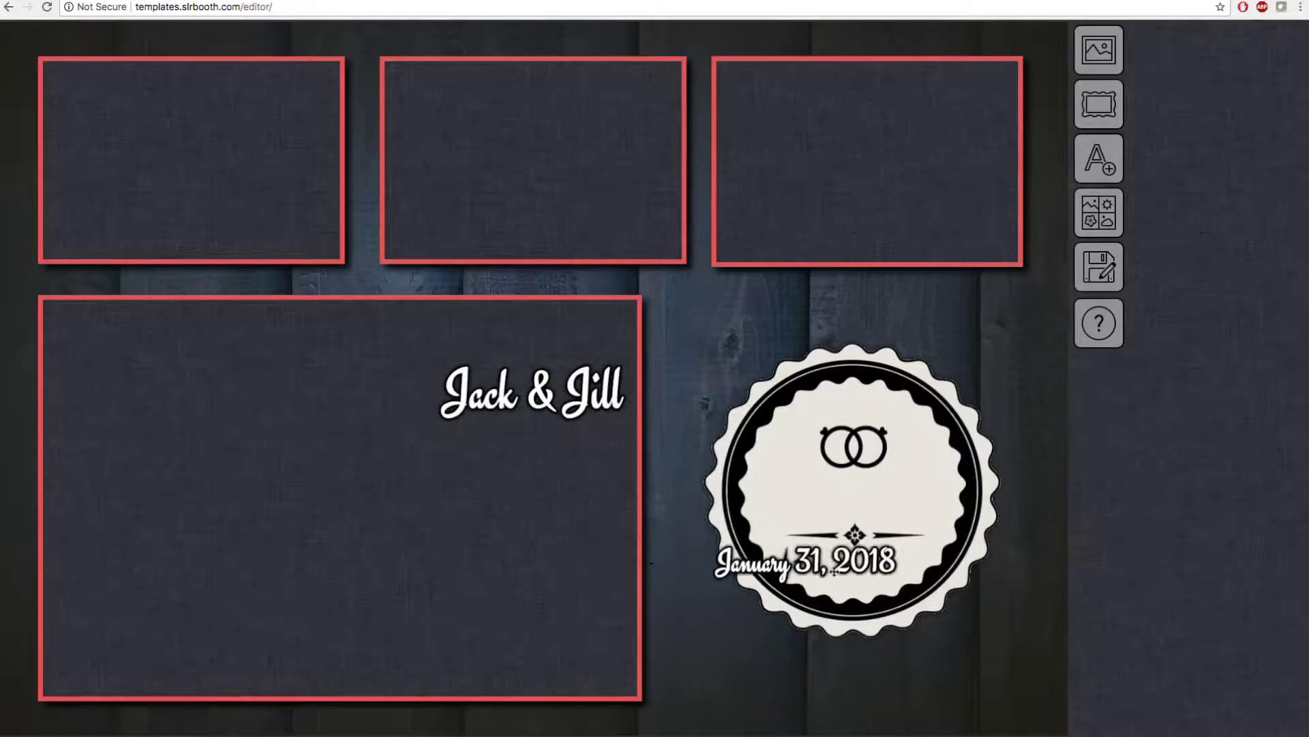
{"action": "scroll", "coordinate": [869, 569], "scroll_direction": "down", "scroll_amount": 2}
{"action": "scroll", "coordinate": [864, 567], "scroll_direction": "down", "scroll_amount": 2}
{"action": "scroll", "coordinate": [860, 565], "scroll_direction": "down", "scroll_amount": 2}
{"action": "scroll", "coordinate": [854, 562], "scroll_direction": "down", "scroll_amount": 2}
{"action": "left_click_drag", "start_coordinate": [855, 560], "coordinate": [853, 566]}
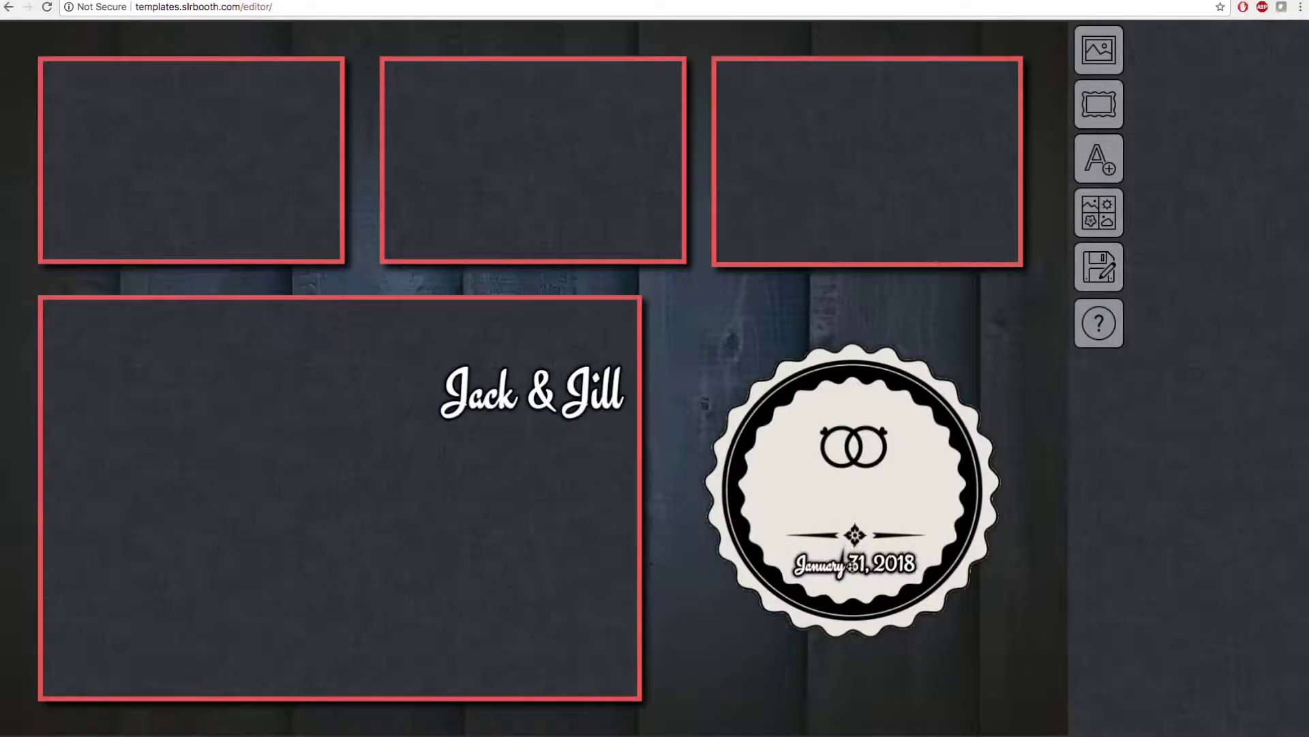
{"action": "left_click_drag", "start_coordinate": [497, 394], "coordinate": [819, 499]}
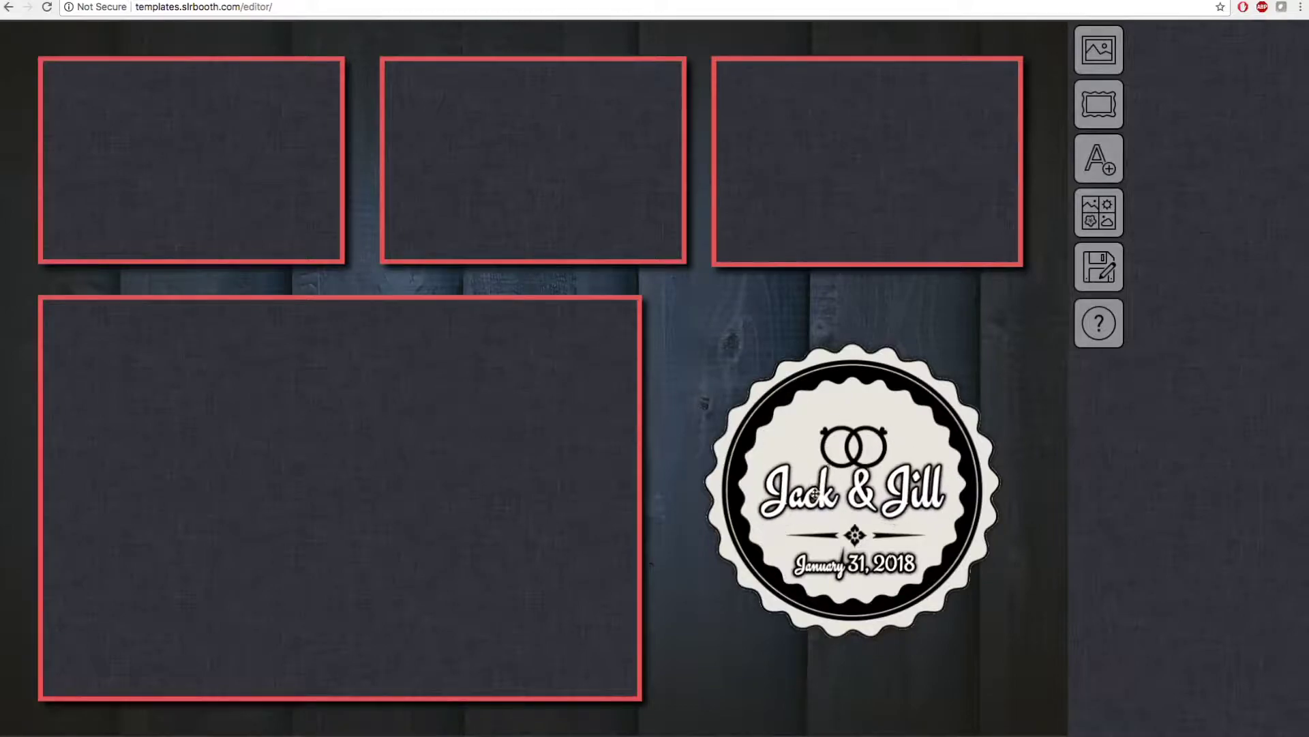